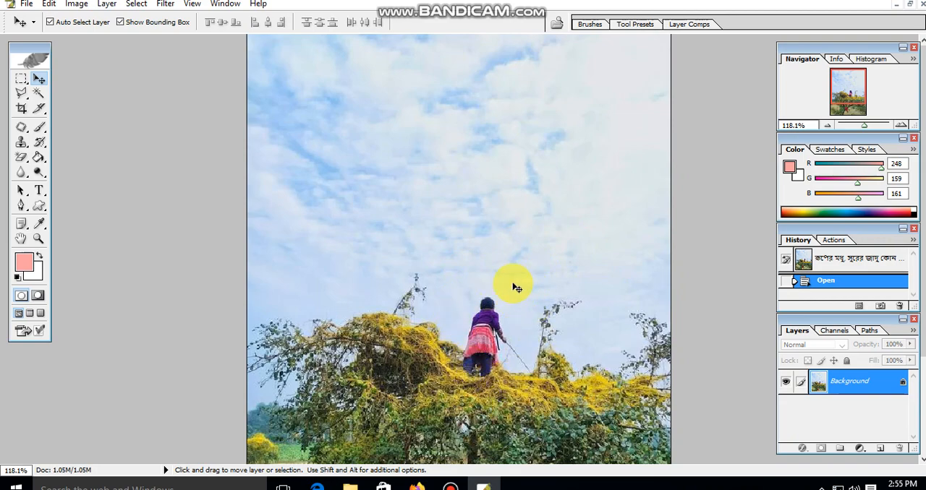
# Use the Patch tool to cover the person standing on the tree with the sky area just beside them
pyautogui.click(22, 129)
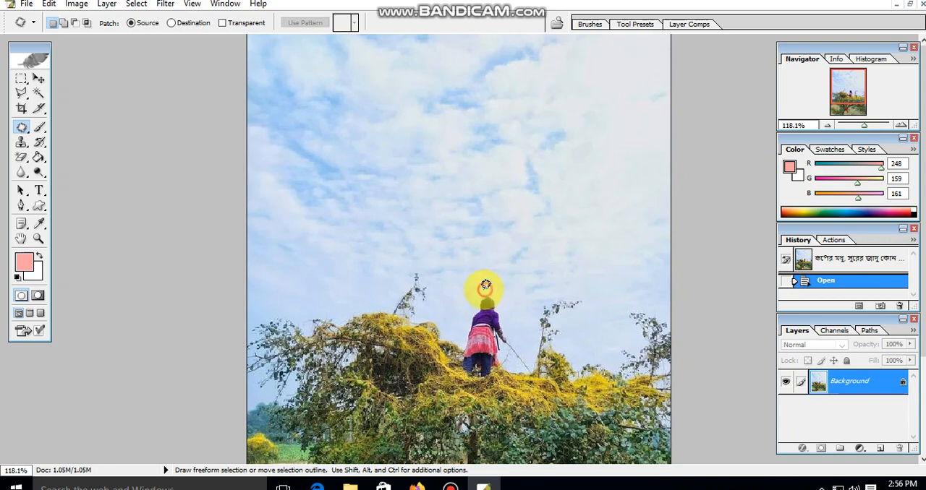
pyautogui.moveTo(473, 300)
pyautogui.mouseDown()
pyautogui.moveTo(469, 375)
pyautogui.moveTo(502, 364)
pyautogui.moveTo(511, 339)
pyautogui.moveTo(490, 289)
pyautogui.moveTo(476, 325)
pyautogui.moveTo(450, 329)
pyautogui.moveTo(520, 324)
pyautogui.mouseUp()
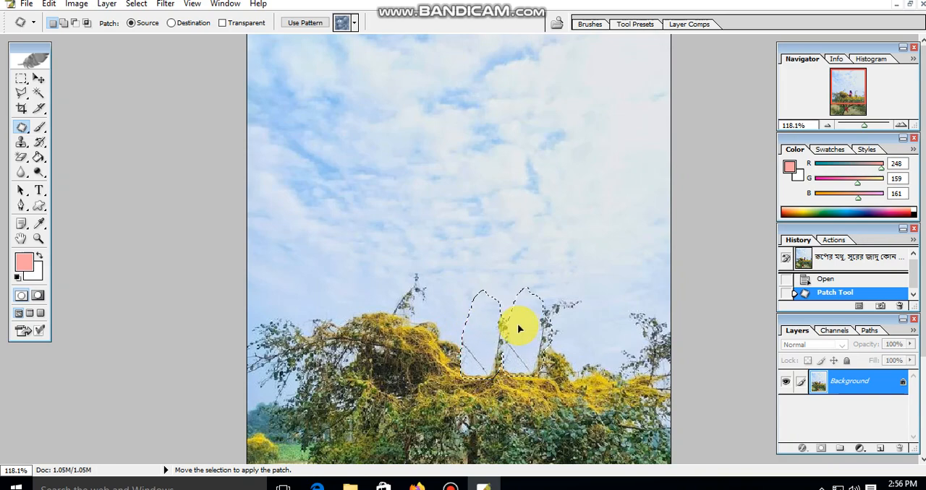
pyautogui.click(520, 321)
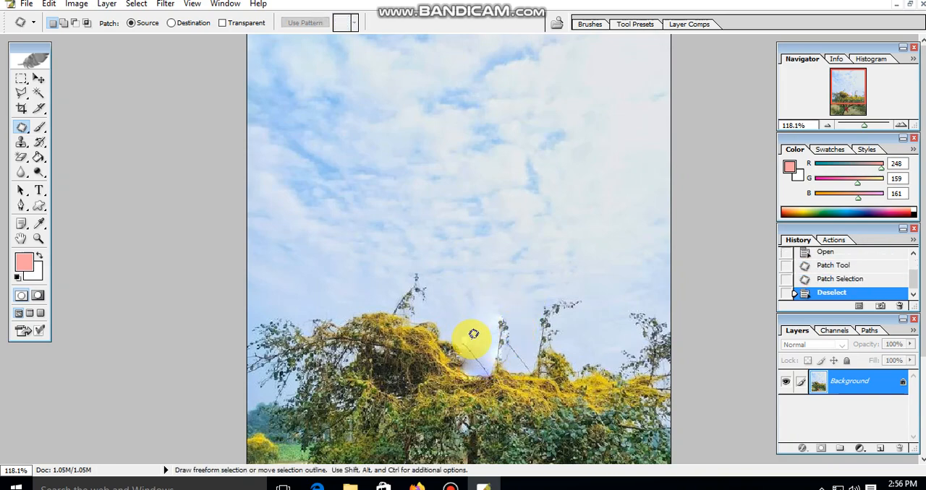
# Patch the leftover twigs and smudges beside the removed person with clean sky from above
pyautogui.moveTo(500, 307)
pyautogui.mouseDown()
pyautogui.moveTo(496, 355)
pyautogui.moveTo(518, 350)
pyautogui.moveTo(533, 327)
pyautogui.moveTo(513, 306)
pyautogui.moveTo(514, 266)
pyautogui.mouseUp()
pyautogui.click(514, 261)
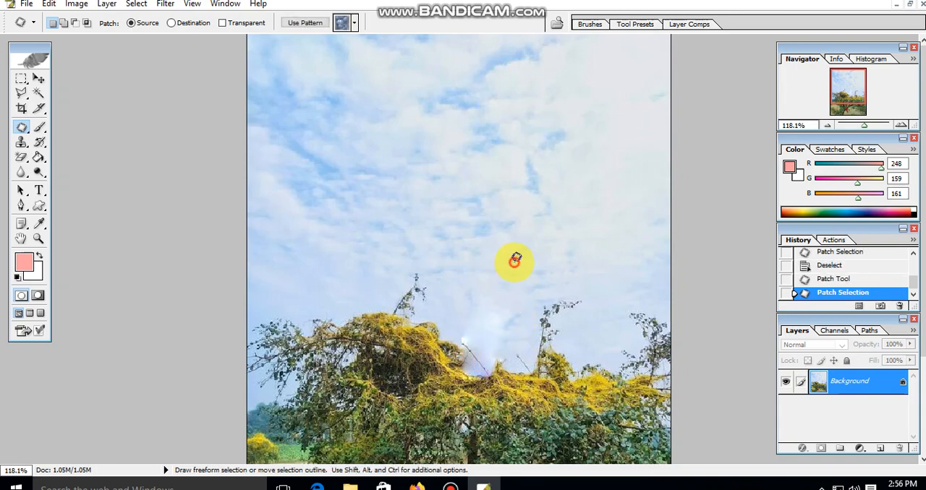
pyautogui.moveTo(487, 312)
pyautogui.mouseDown()
pyautogui.moveTo(459, 330)
pyautogui.moveTo(475, 337)
pyautogui.moveTo(488, 291)
pyautogui.mouseUp()
pyautogui.click(492, 312)
# Adjust the photo's Brightness/Contrast to brightness +24 and contrast +12
pyautogui.scroll(-2, 493, 312)
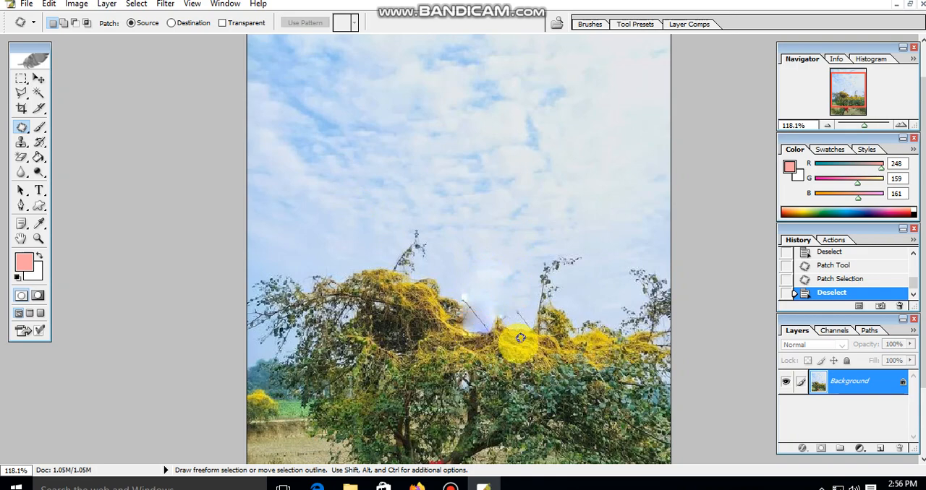
pyautogui.hotkey('ctrl', '0')
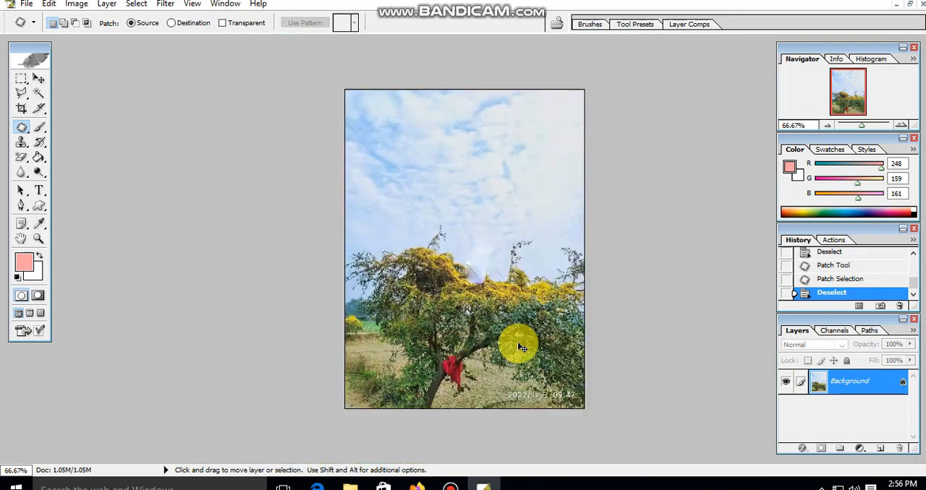
pyautogui.scroll(2, 521, 338)
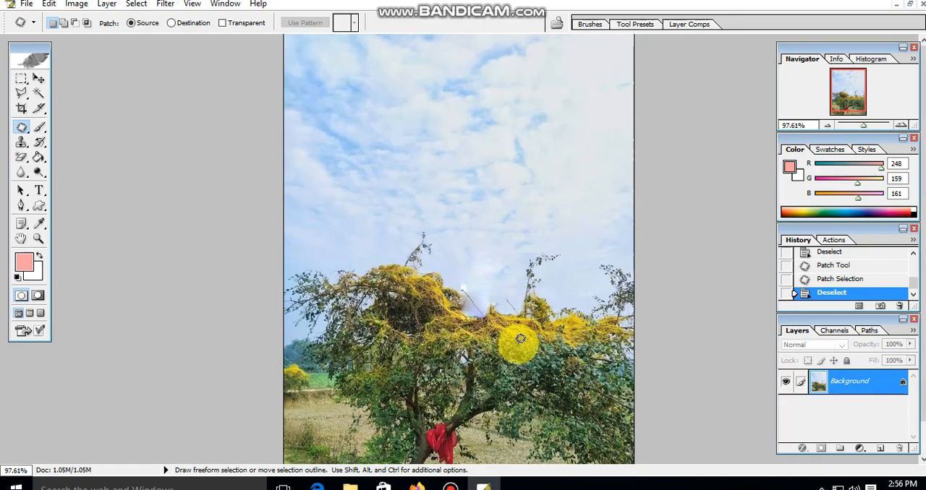
pyautogui.press('alt')
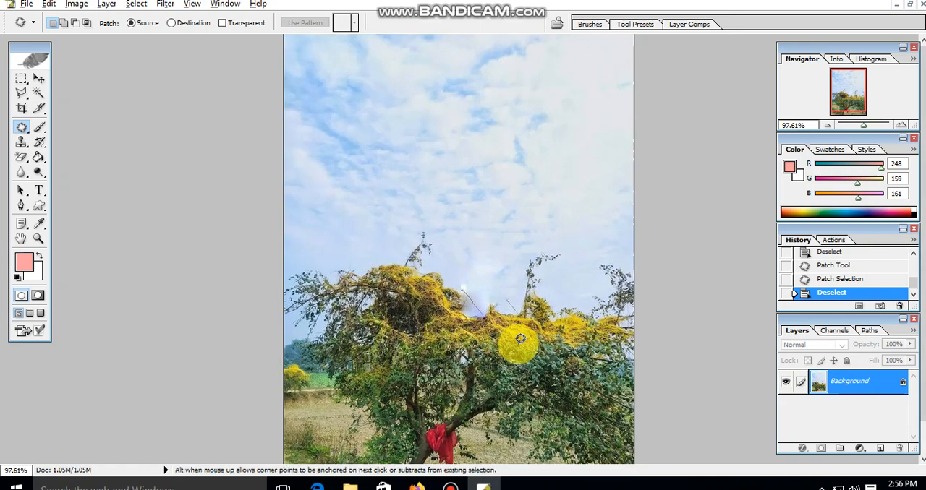
pyautogui.hotkey('alt', 'i')
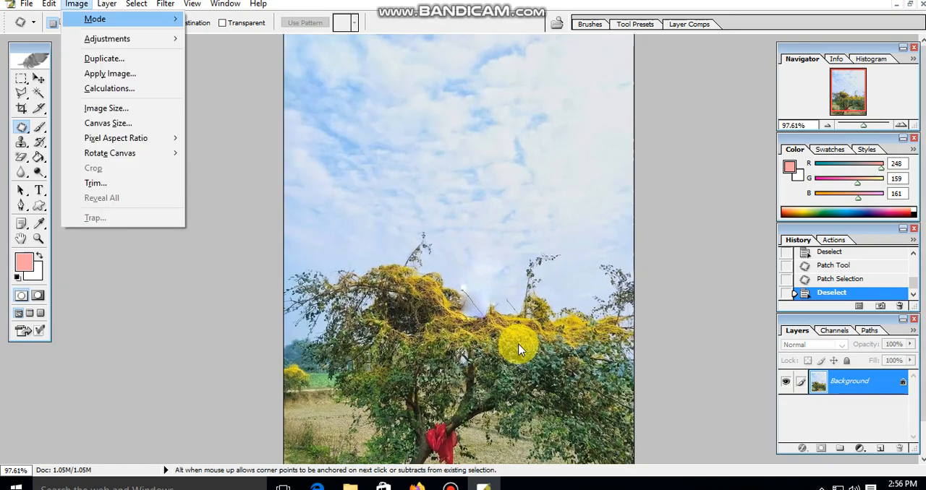
pyautogui.press('a')
pyautogui.press('c')
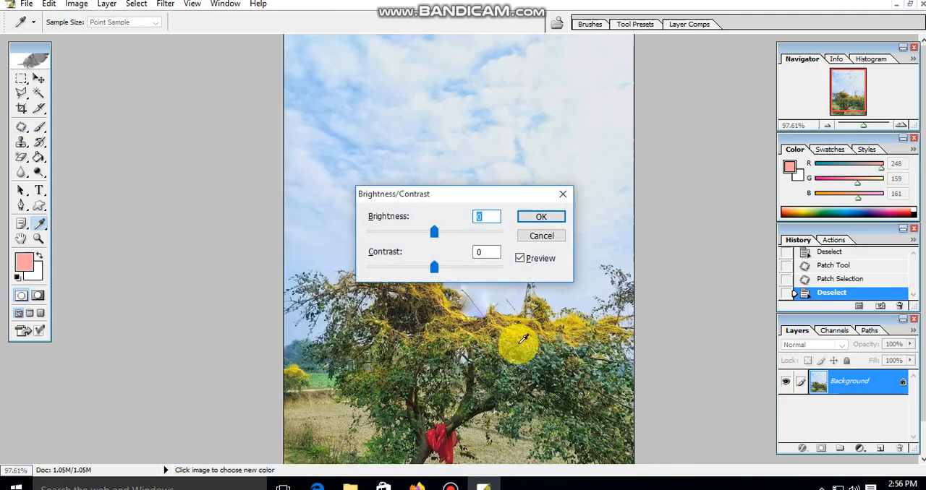
pyautogui.moveTo(428, 198); pyautogui.dragTo(596, 196)
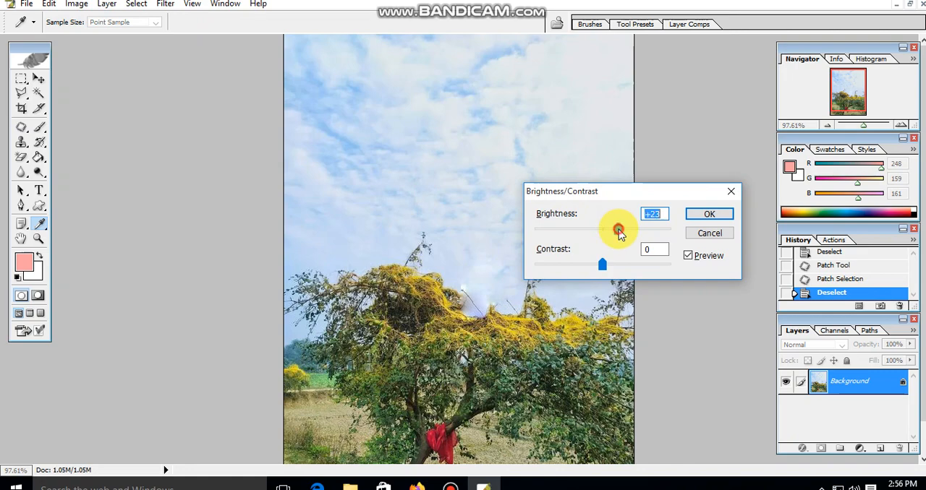
pyautogui.moveTo(618, 231)
pyautogui.mouseDown()
pyautogui.moveTo(611, 229)
pyautogui.moveTo(624, 241)
pyautogui.moveTo(607, 230)
pyautogui.mouseUp()
pyautogui.moveTo(602, 264)
pyautogui.mouseDown()
pyautogui.moveTo(622, 262)
pyautogui.moveTo(610, 264)
pyautogui.mouseUp()
pyautogui.moveTo(607, 229); pyautogui.dragTo(625, 233)
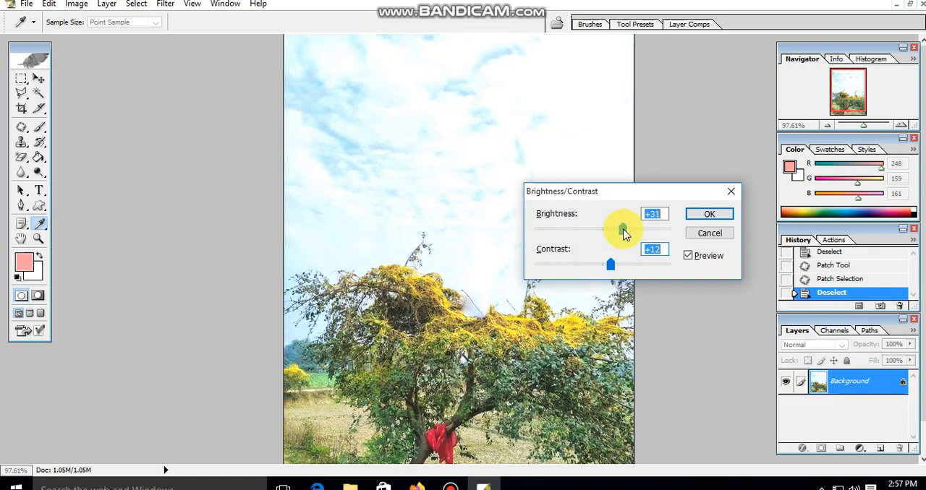
pyautogui.click(706, 217)
# Save the edited photo as a JPEG named 11 in the Downloads folder, using the Baseline ("Standard") format option
pyautogui.hotkey('ctrl', '-')
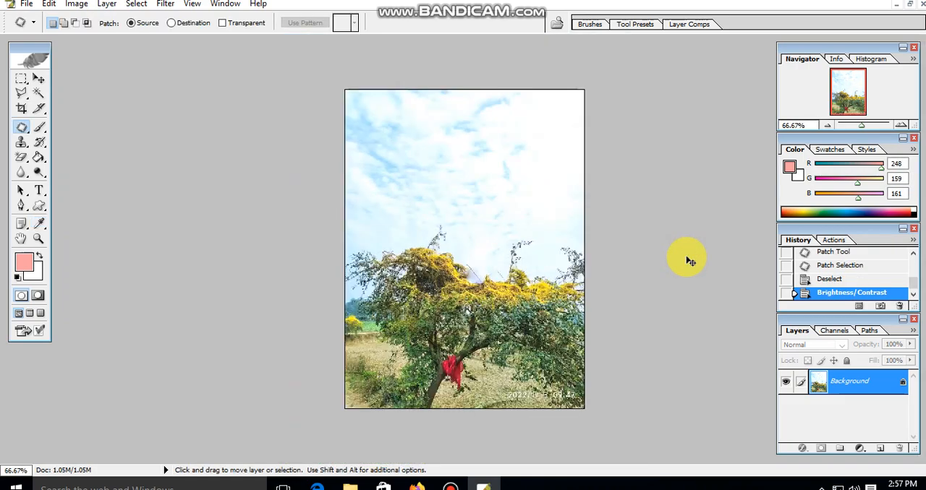
pyautogui.scroll(2, 661, 310)
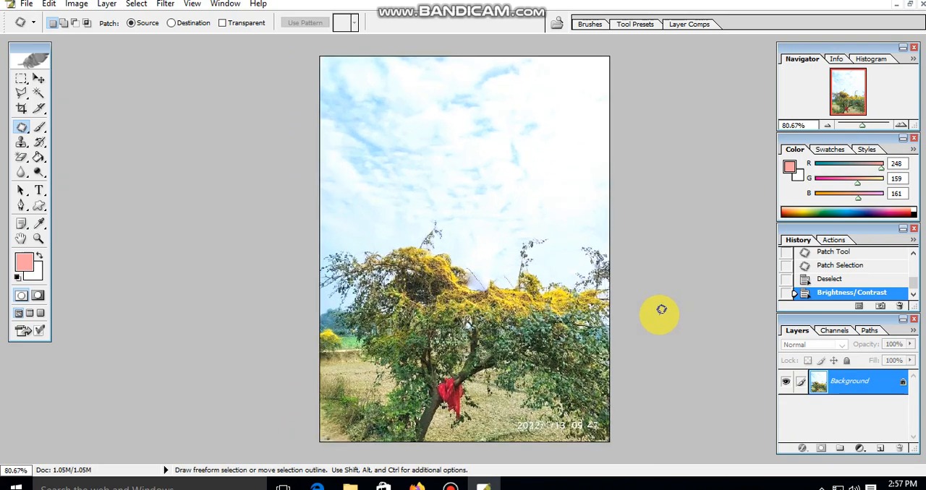
pyautogui.scroll(1, 661, 310)
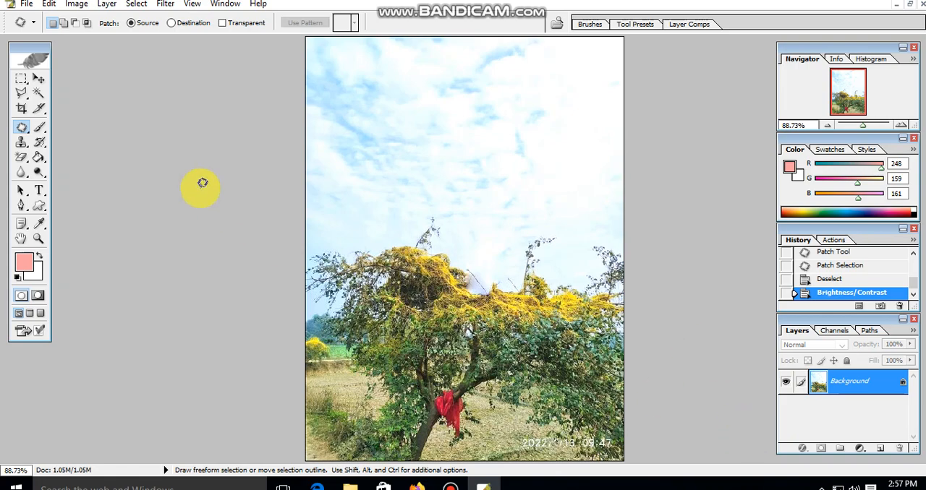
pyautogui.click(27, 4)
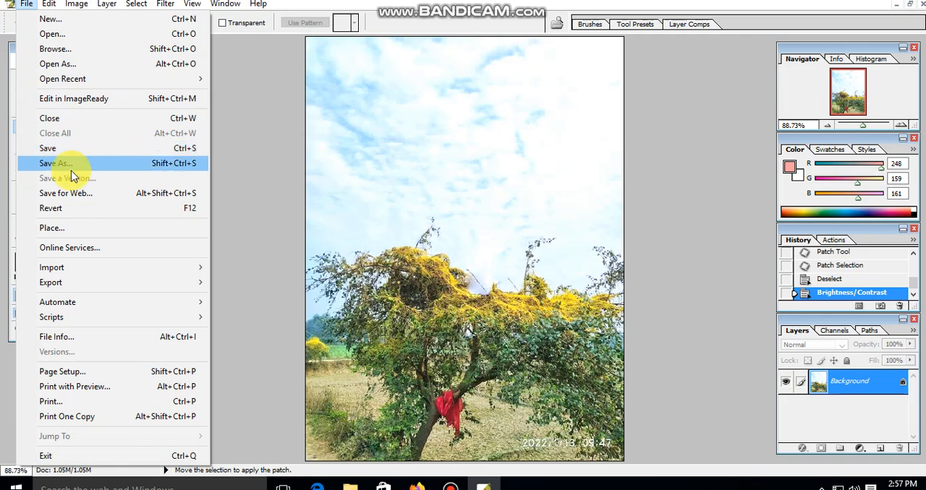
pyautogui.click(101, 165)
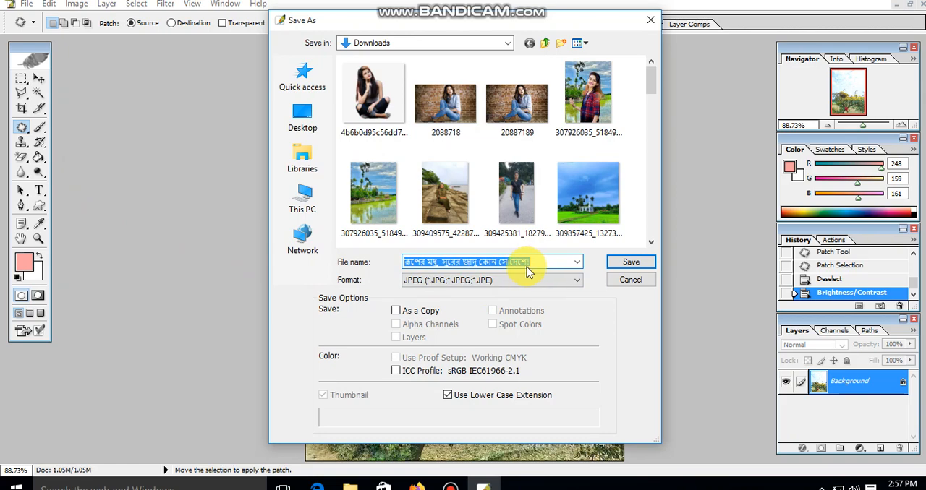
pyautogui.write('11')
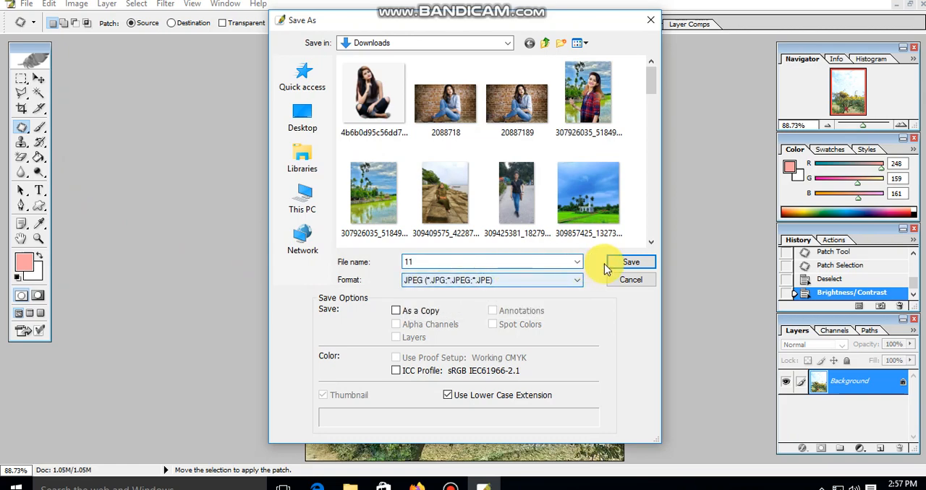
pyautogui.click(630, 264)
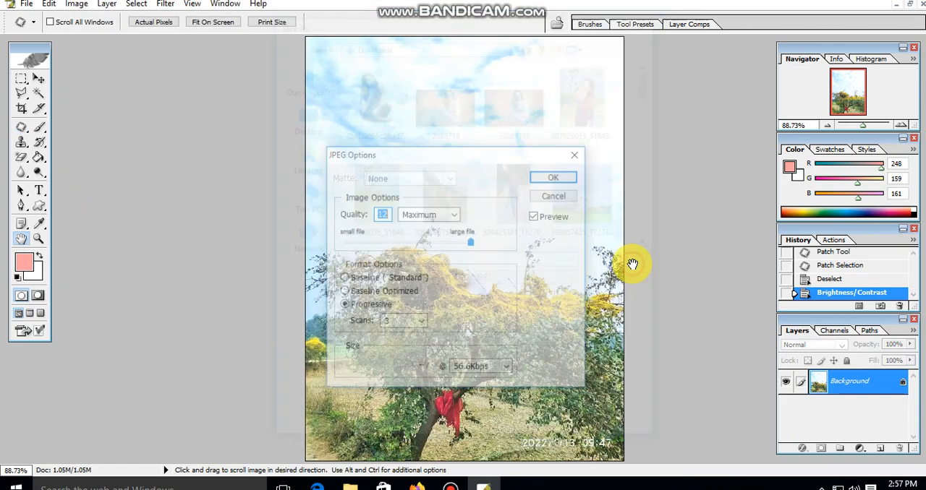
pyautogui.click(344, 278)
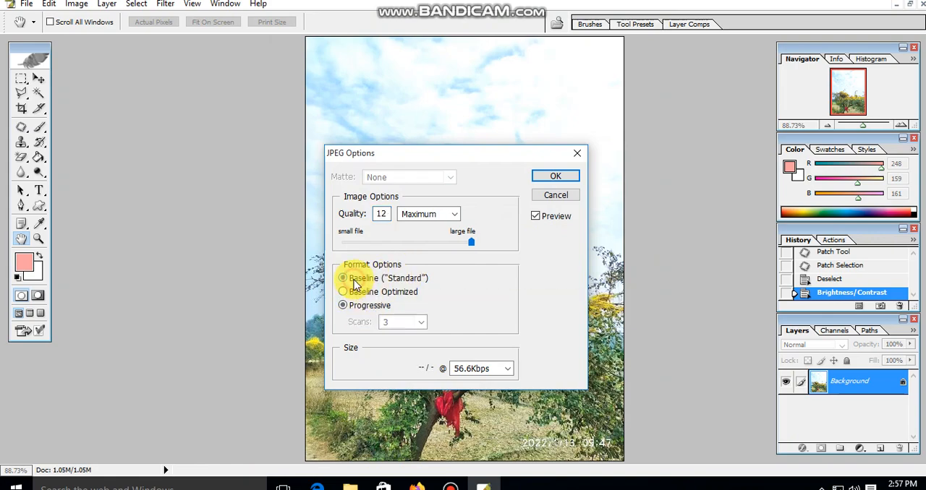
pyautogui.click(562, 176)
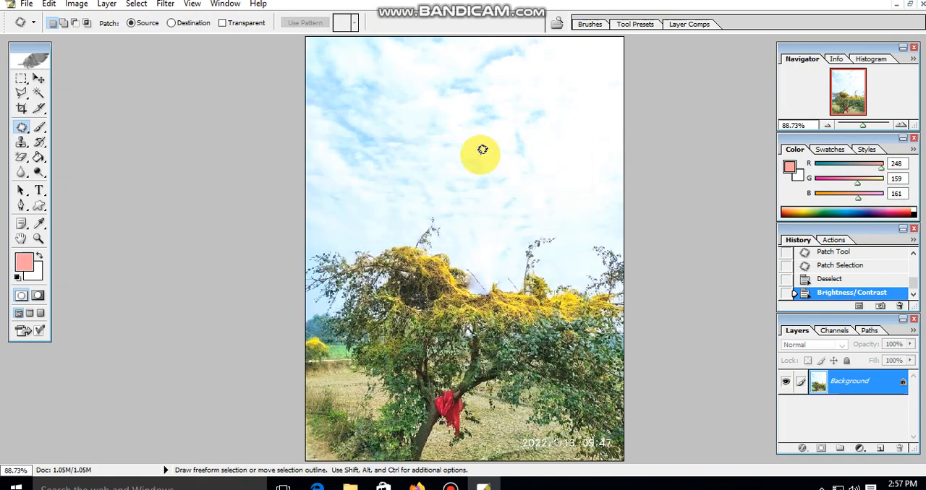
# Look over the finished photo and close its document
pyautogui.scroll(4, 494, 248)
pyautogui.scroll(-4, 494, 248)
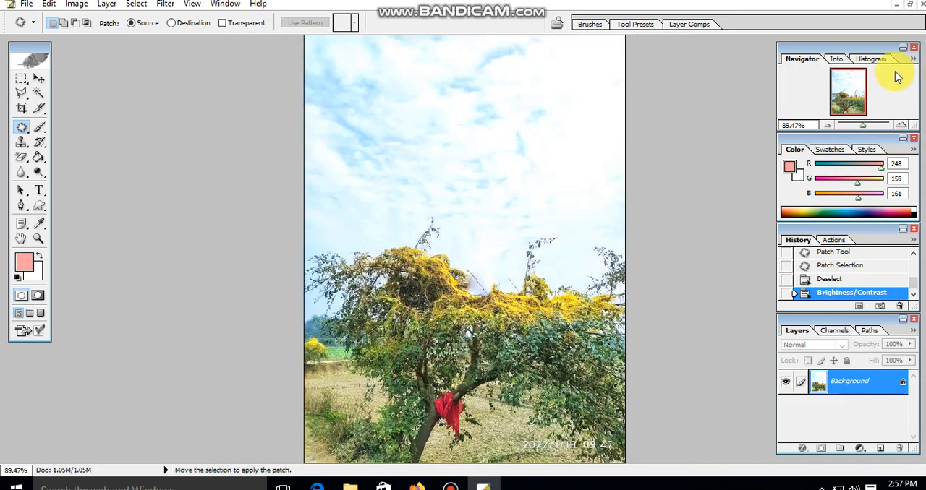
pyautogui.click(922, 5)
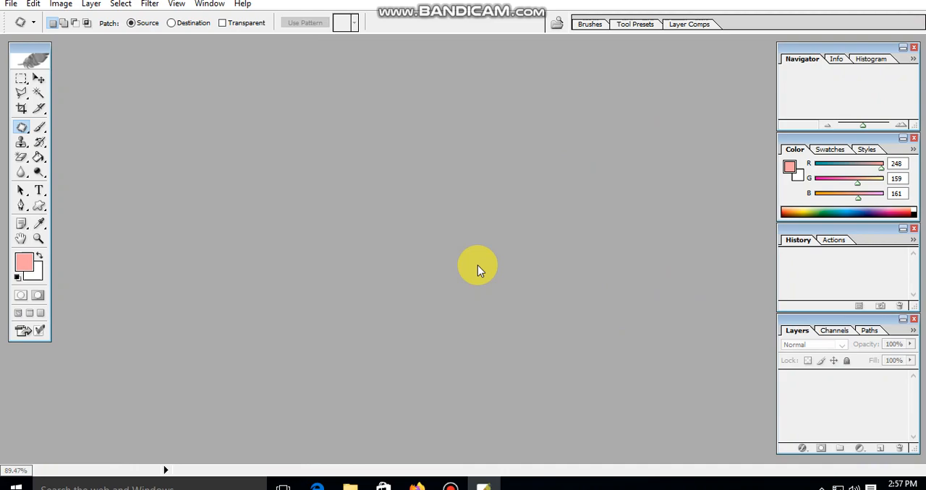
# Open the saved image 11 from the Downloads folder
pyautogui.click(12, 4)
pyautogui.click(41, 36)
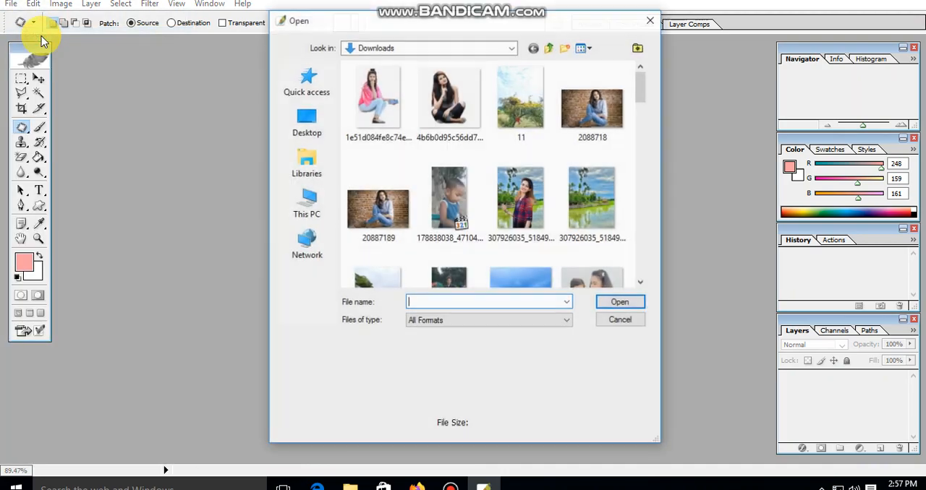
pyautogui.moveTo(641, 135); pyautogui.dragTo(636, 211)
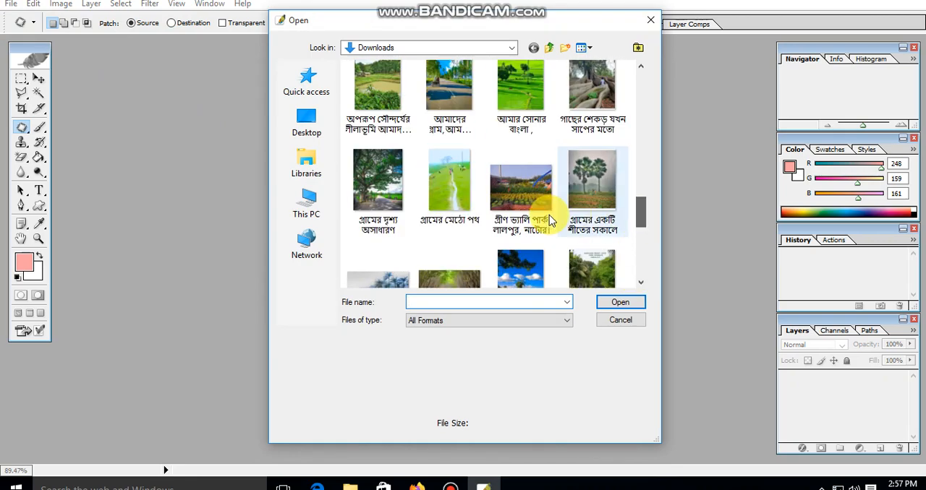
pyautogui.click(516, 198)
pyautogui.press('1')
pyautogui.press('1')
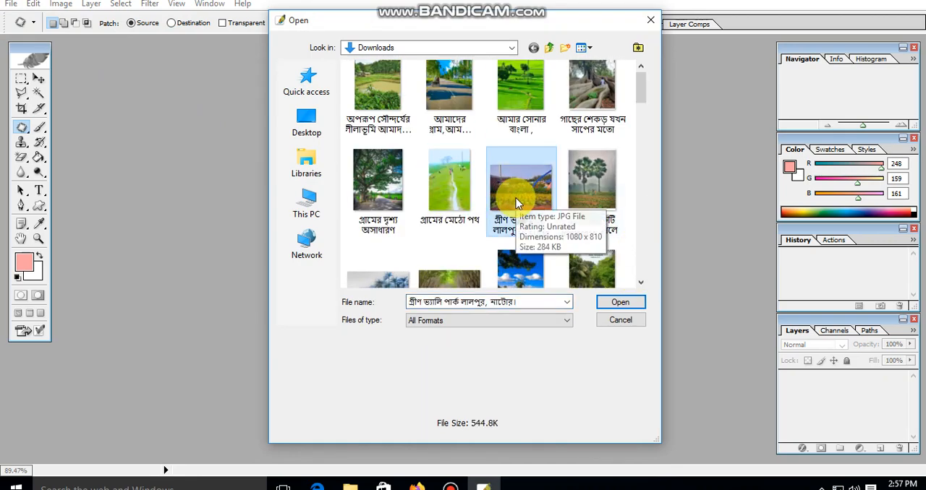
pyautogui.doubleClick(537, 116)
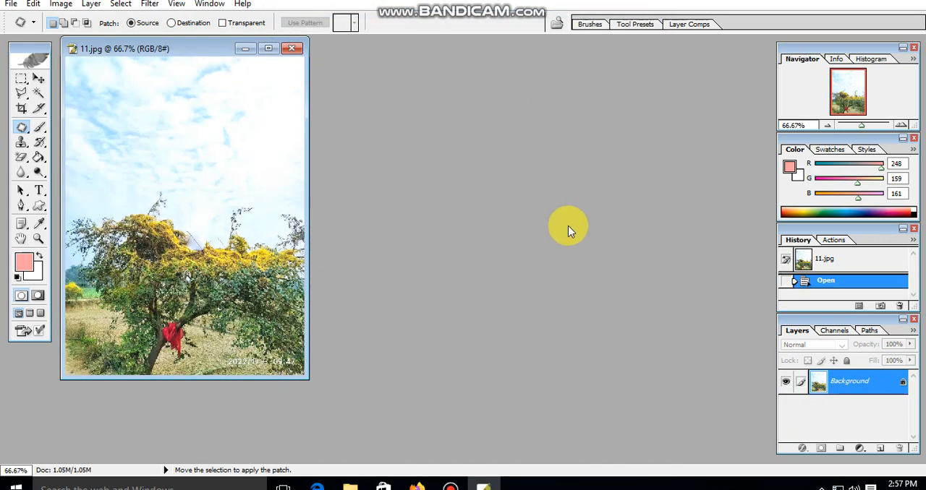
# Open the original photo with the person on the tree and arrange its window side by side with 11.jpg
pyautogui.hotkey('ctrl', 'o')
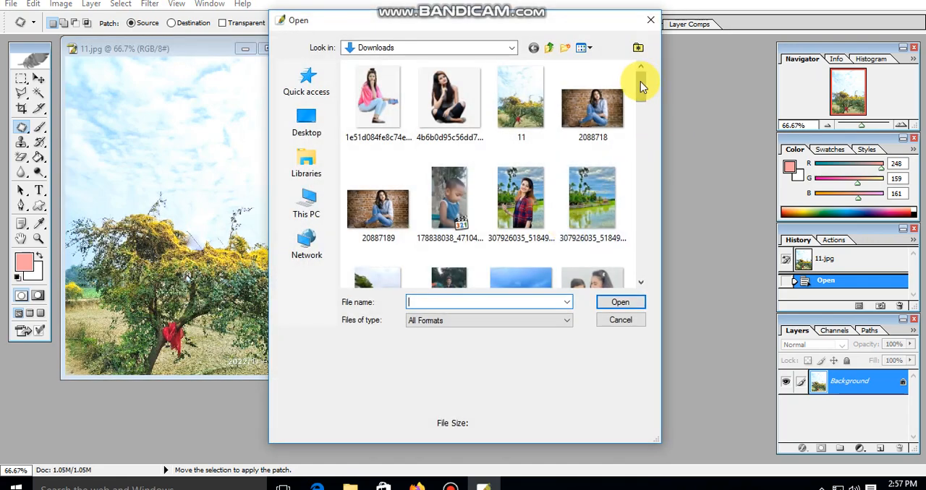
pyautogui.moveTo(641, 87); pyautogui.dragTo(638, 260)
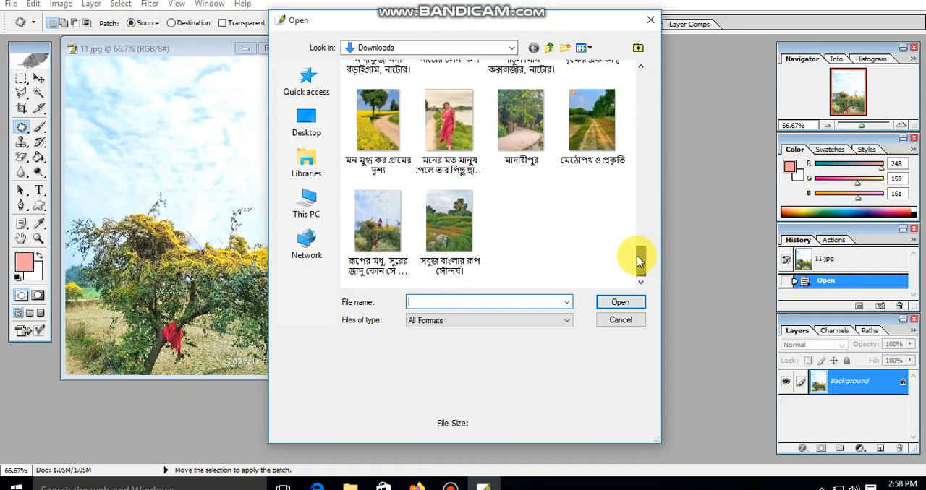
pyautogui.doubleClick(378, 222)
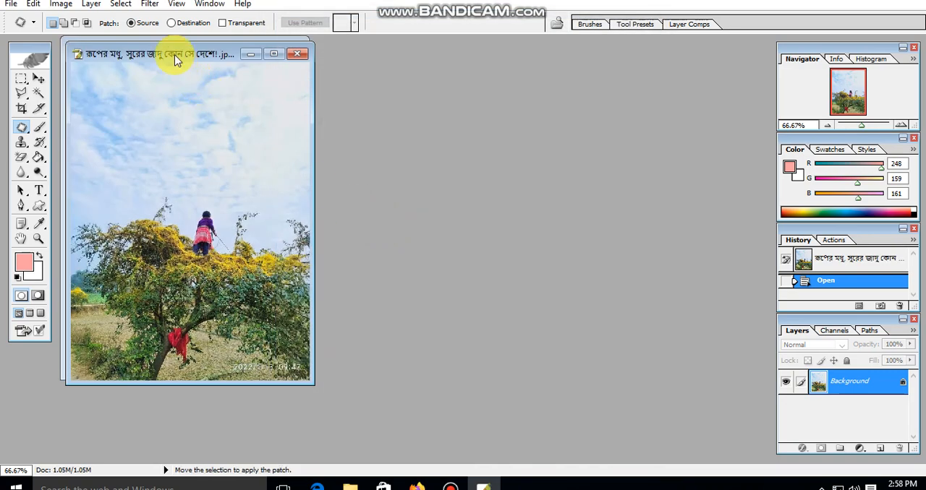
pyautogui.moveTo(175, 60); pyautogui.dragTo(483, 54)
pyautogui.moveTo(217, 56); pyautogui.dragTo(274, 56)
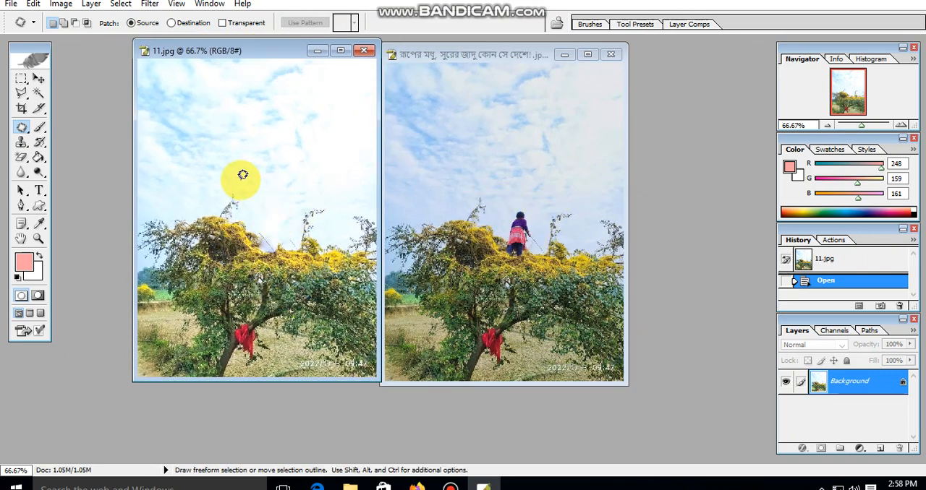
# Zoom 11.jpg to 80.7% and move both image windows apart so they no longer overlap
pyautogui.scroll(2, 293, 247)
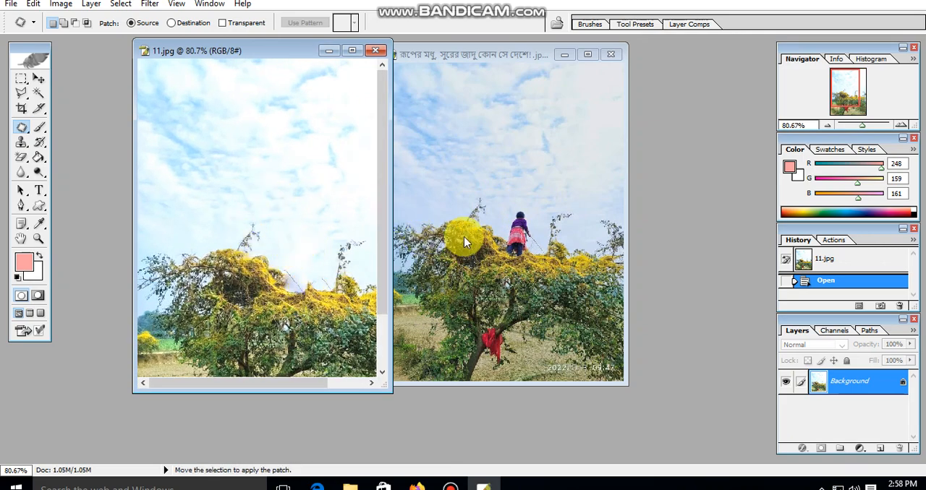
pyautogui.scroll(-1, 286, 266)
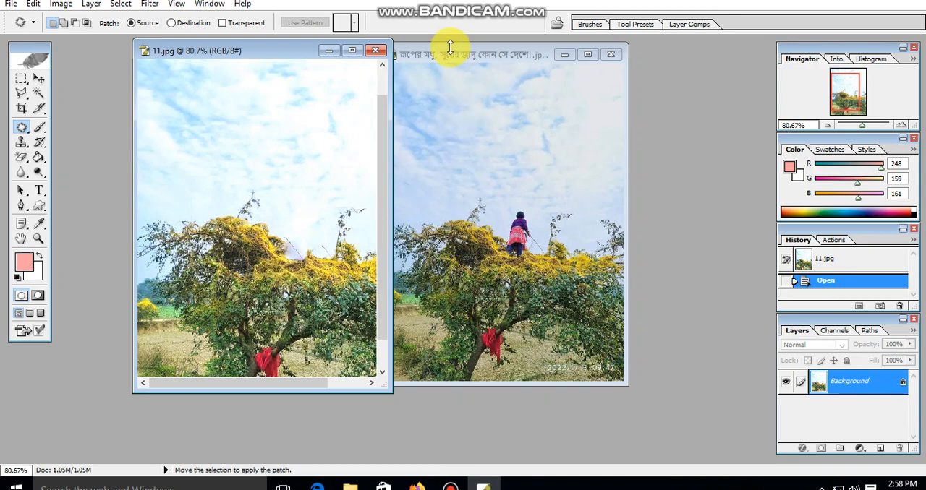
pyautogui.moveTo(449, 56); pyautogui.dragTo(518, 58)
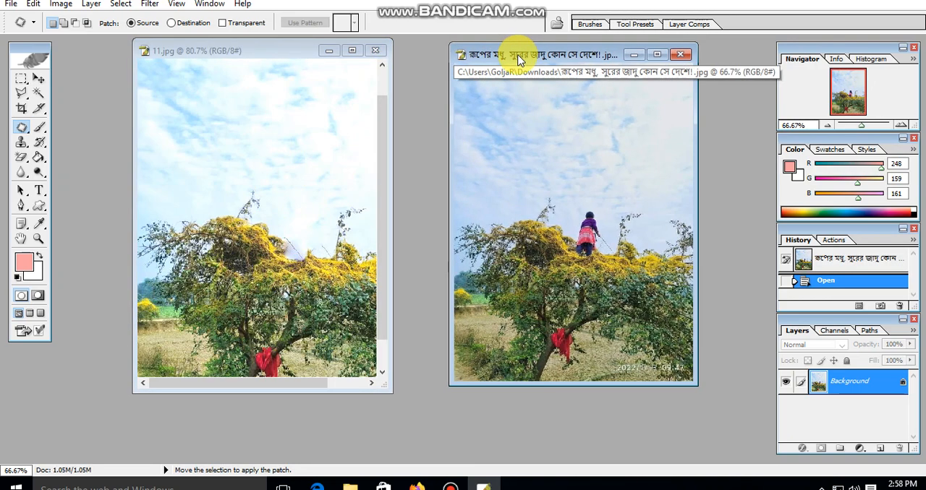
pyautogui.moveTo(280, 51); pyautogui.dragTo(323, 52)
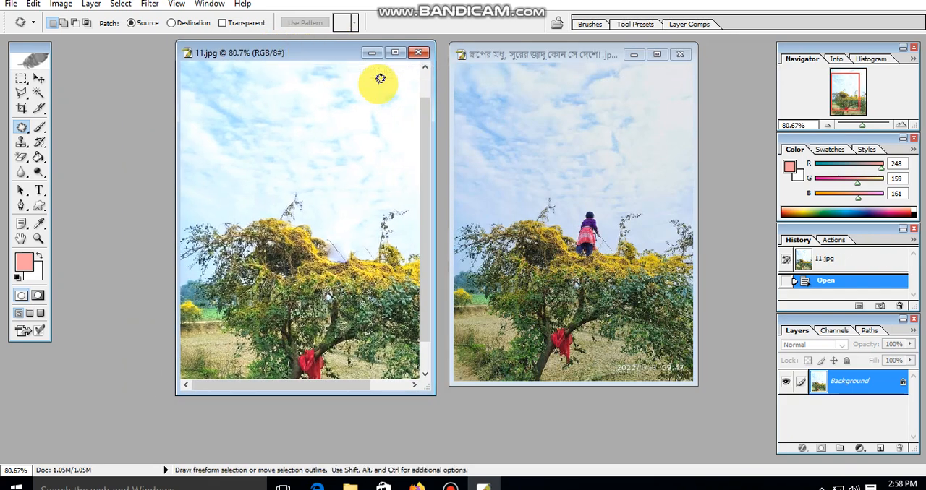
# View 11.jpg maximised, restore the side-by-side windows and make the original photo active for comparison
pyautogui.doubleClick(319, 56)
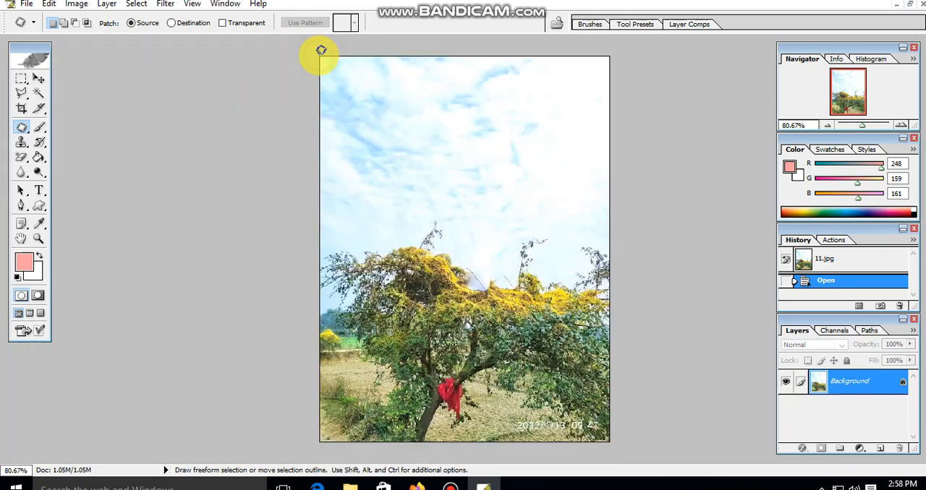
pyautogui.click(910, 9)
pyautogui.click(557, 55)
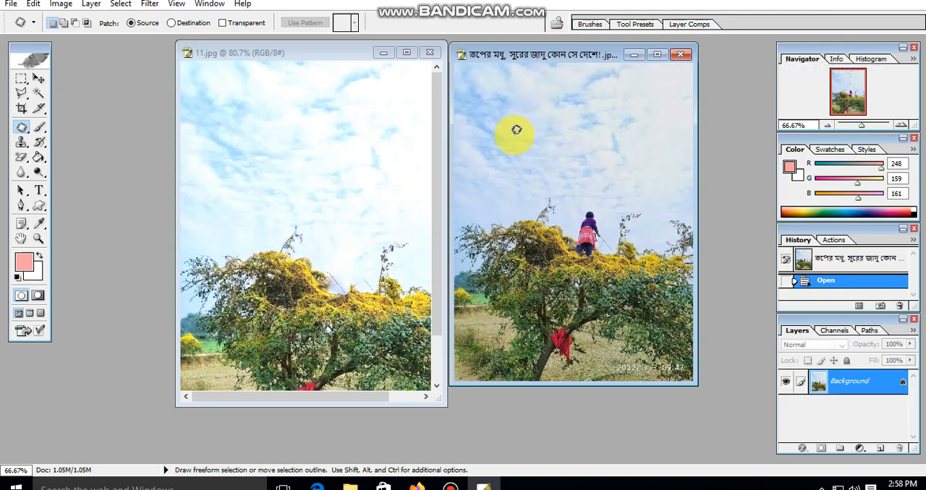
pyautogui.click(351, 483)
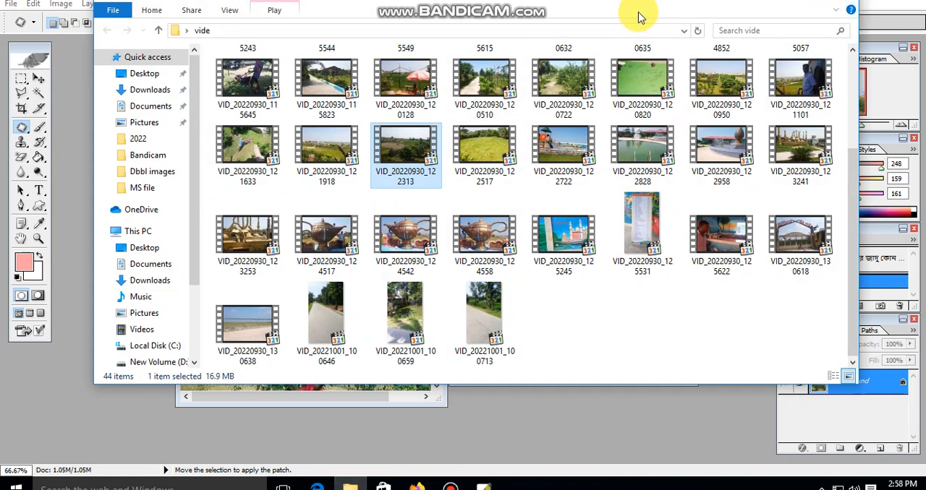
pyautogui.click(583, 12)
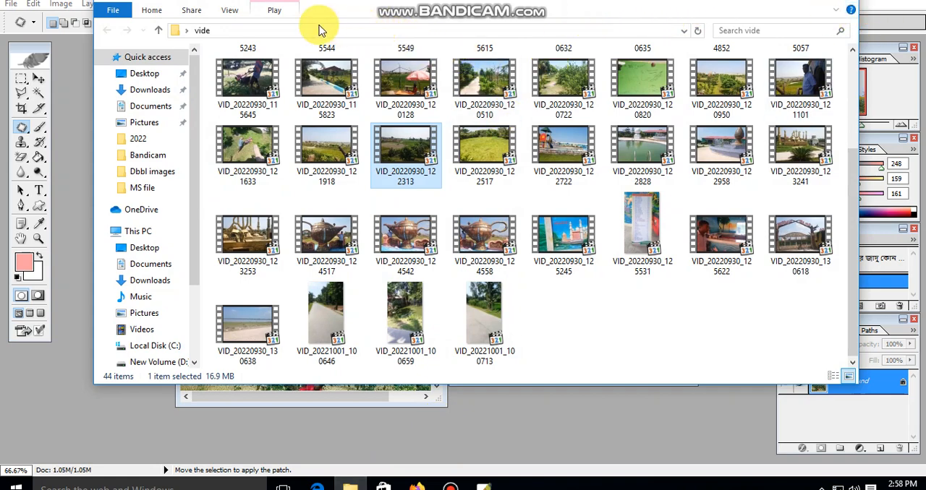
pyautogui.click(677, 396)
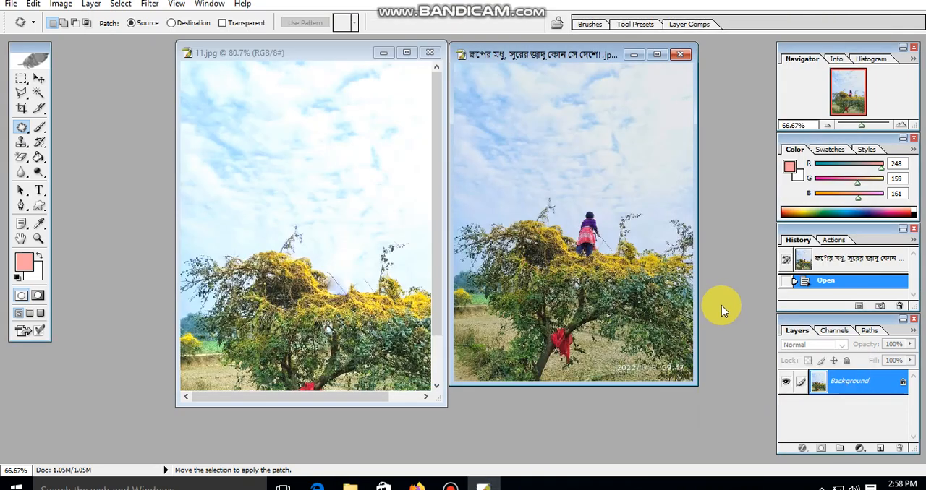